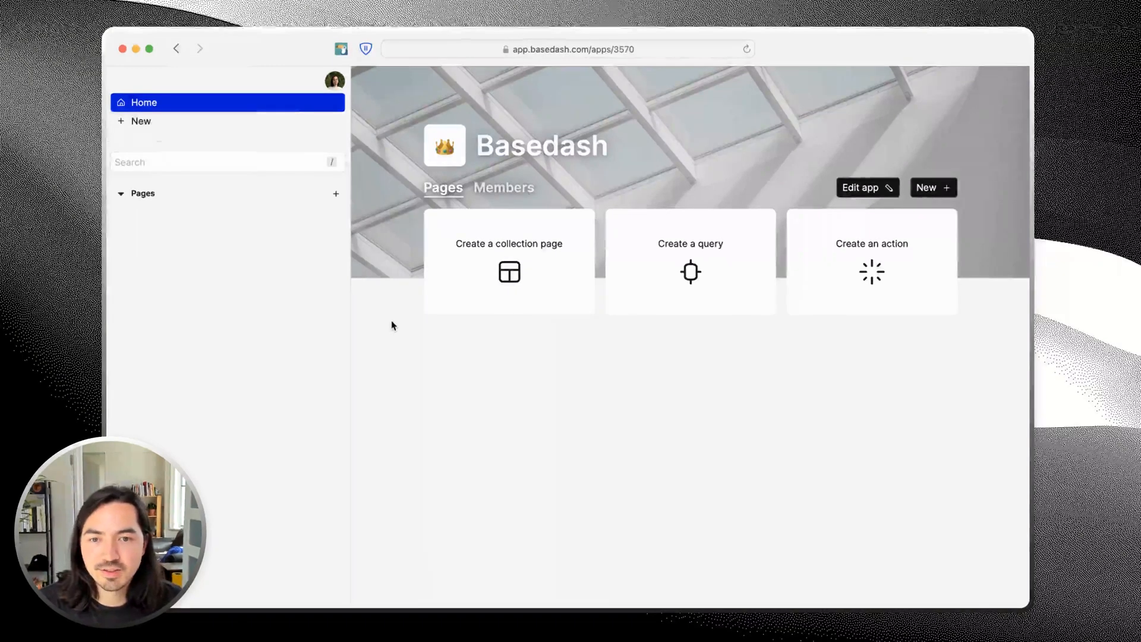
Step: Create a collection page from the User table in the public schema of the Production connection
{"action": "left_click", "coordinate": [471, 271]}
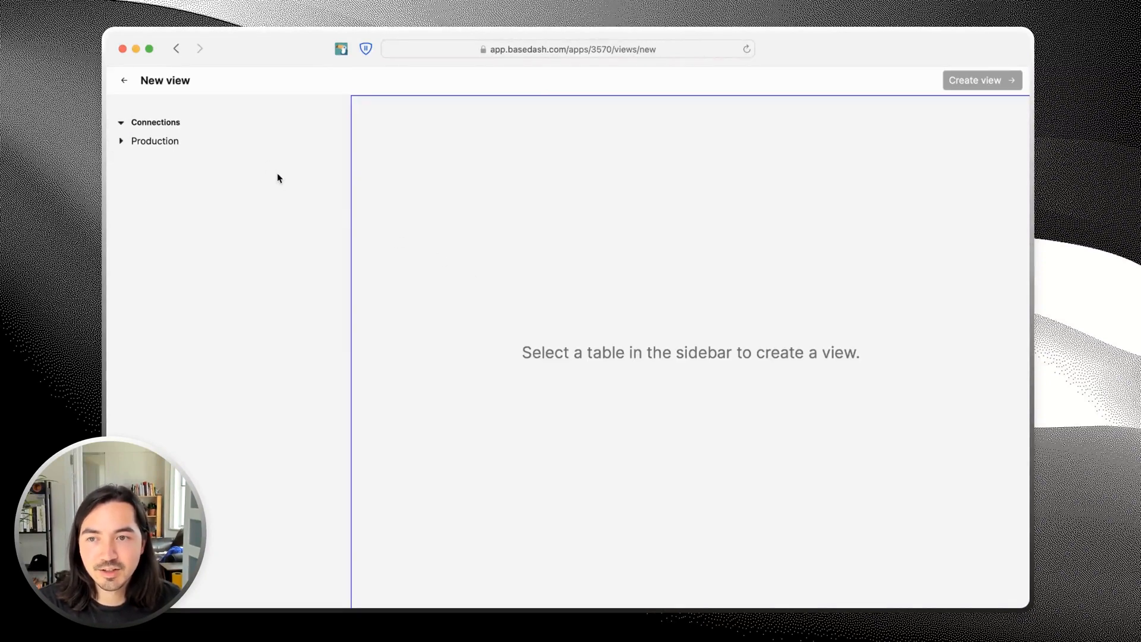
{"action": "left_click", "coordinate": [265, 151]}
{"action": "scroll", "coordinate": [253, 247], "scroll_direction": "down", "scroll_amount": 3}
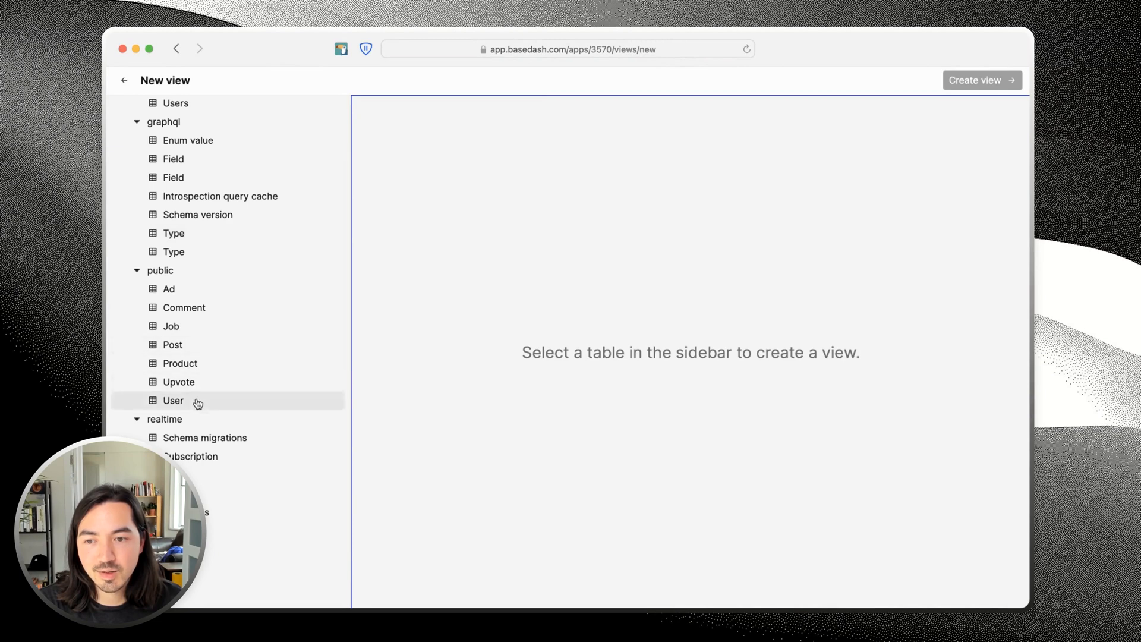
{"action": "left_click", "coordinate": [243, 399]}
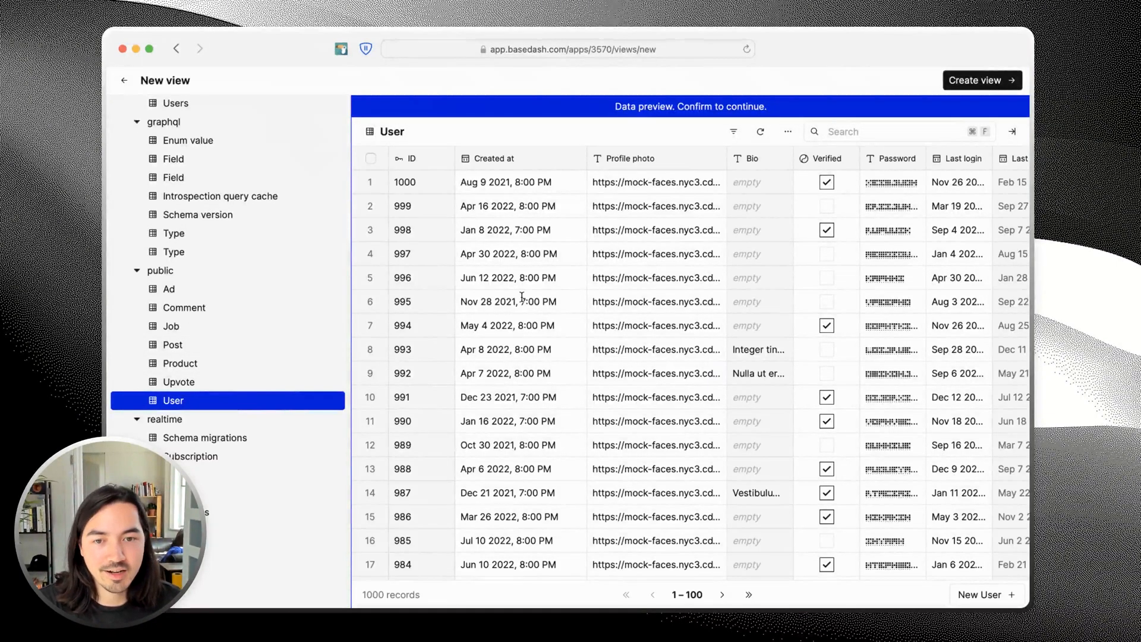
{"action": "scroll", "coordinate": [522, 297], "scroll_direction": "right", "scroll_amount": 10}
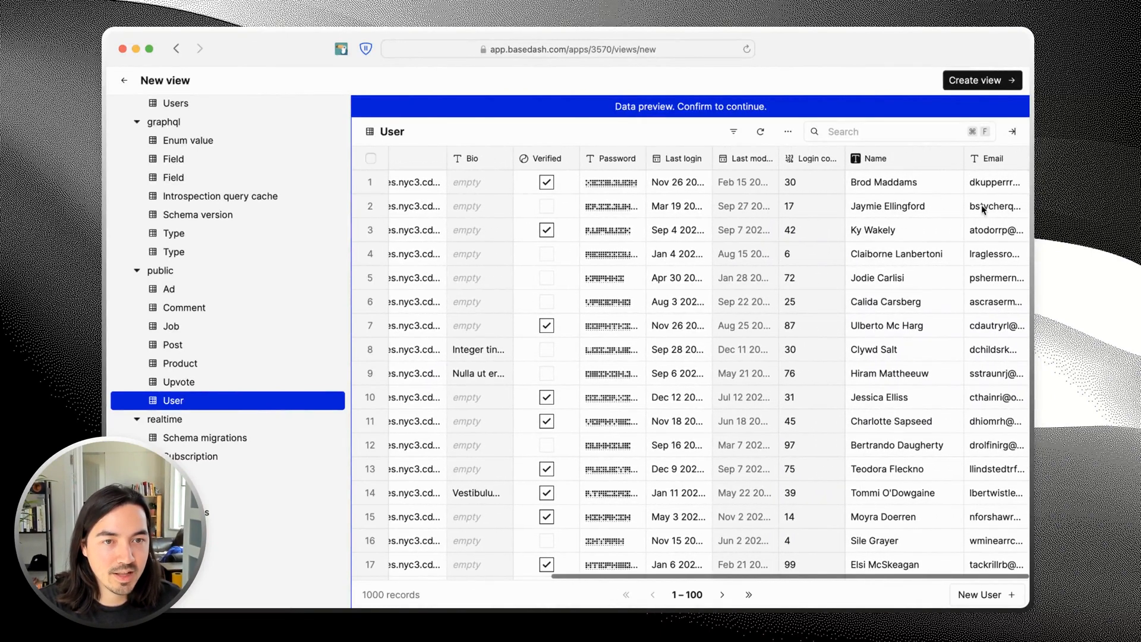
{"action": "scroll", "coordinate": [749, 226], "scroll_direction": "left", "scroll_amount": 5}
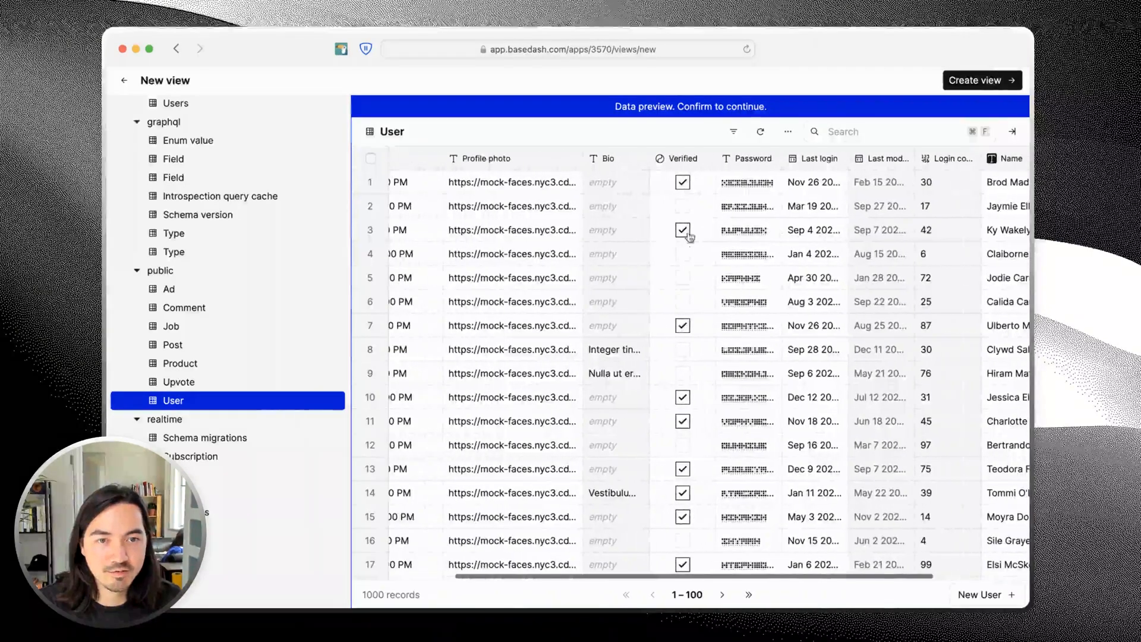
{"action": "scroll", "coordinate": [653, 220], "scroll_direction": "left", "scroll_amount": 5}
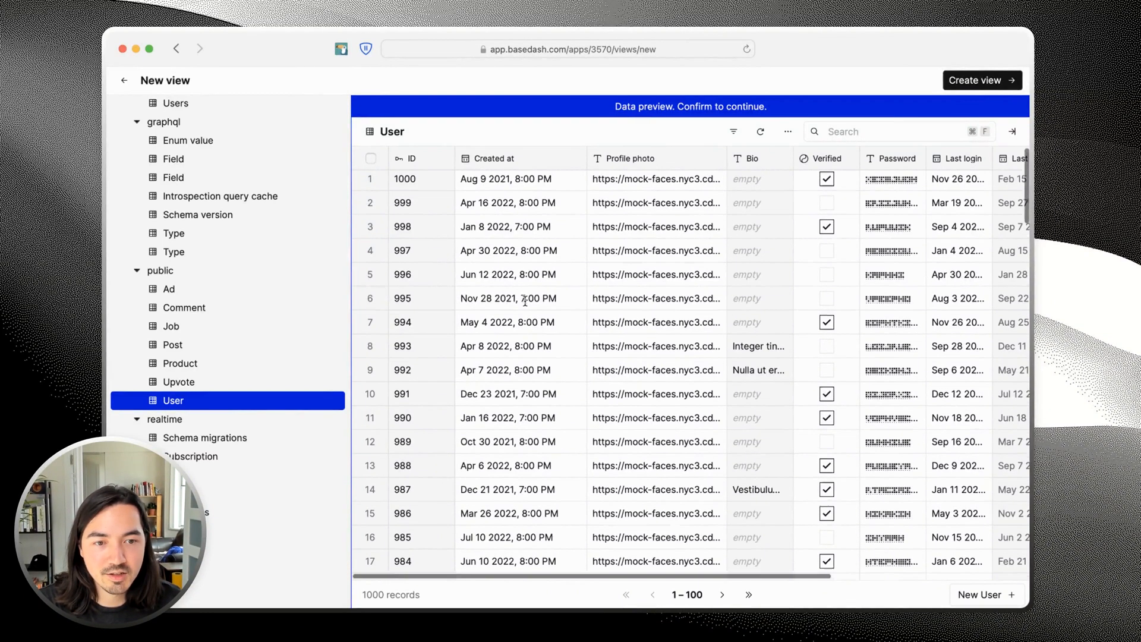
{"action": "scroll", "coordinate": [525, 302], "scroll_direction": "down", "scroll_amount": 10}
{"action": "scroll", "coordinate": [525, 302], "scroll_direction": "up", "scroll_amount": 10}
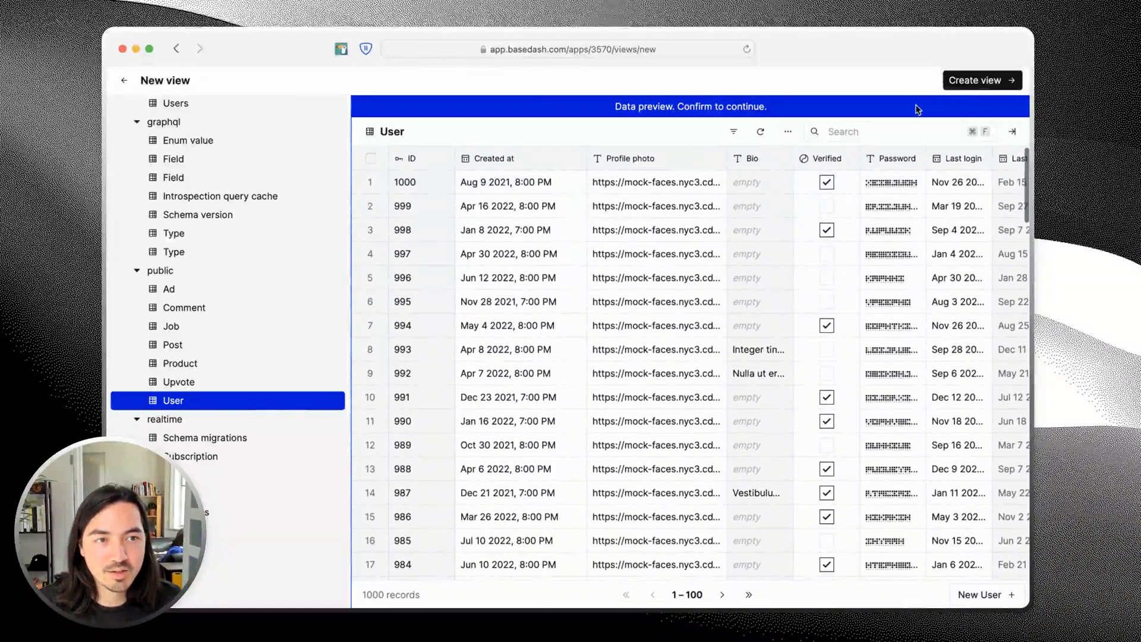
{"action": "left_click", "coordinate": [981, 81]}
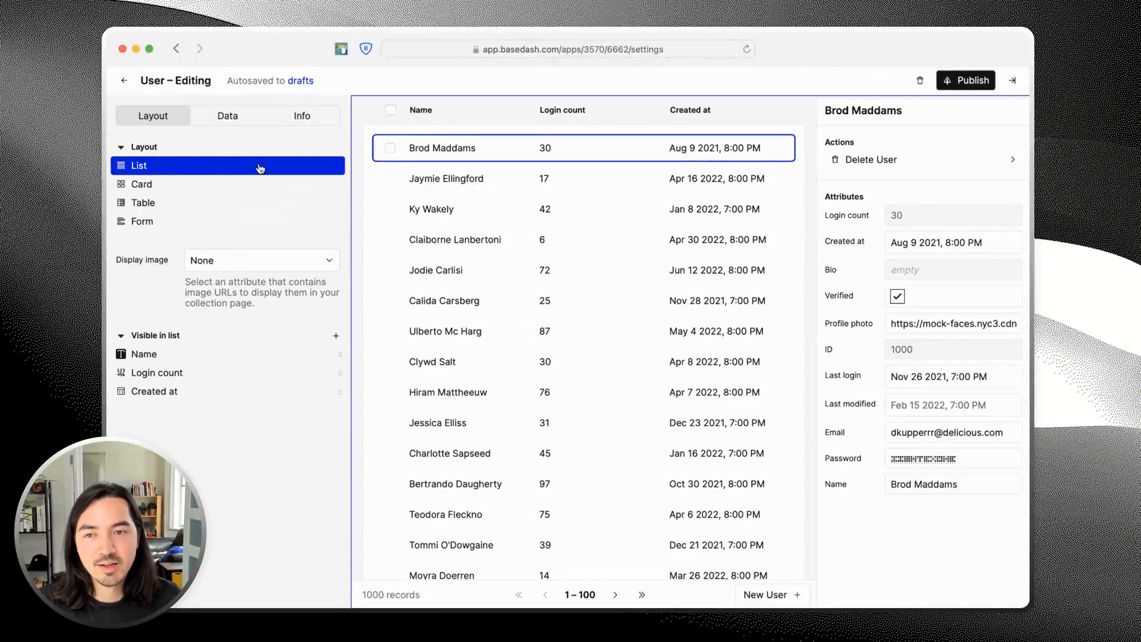
Step: Try the Card and Table layouts for the User page and return it to the List layout
{"action": "left_click", "coordinate": [229, 185]}
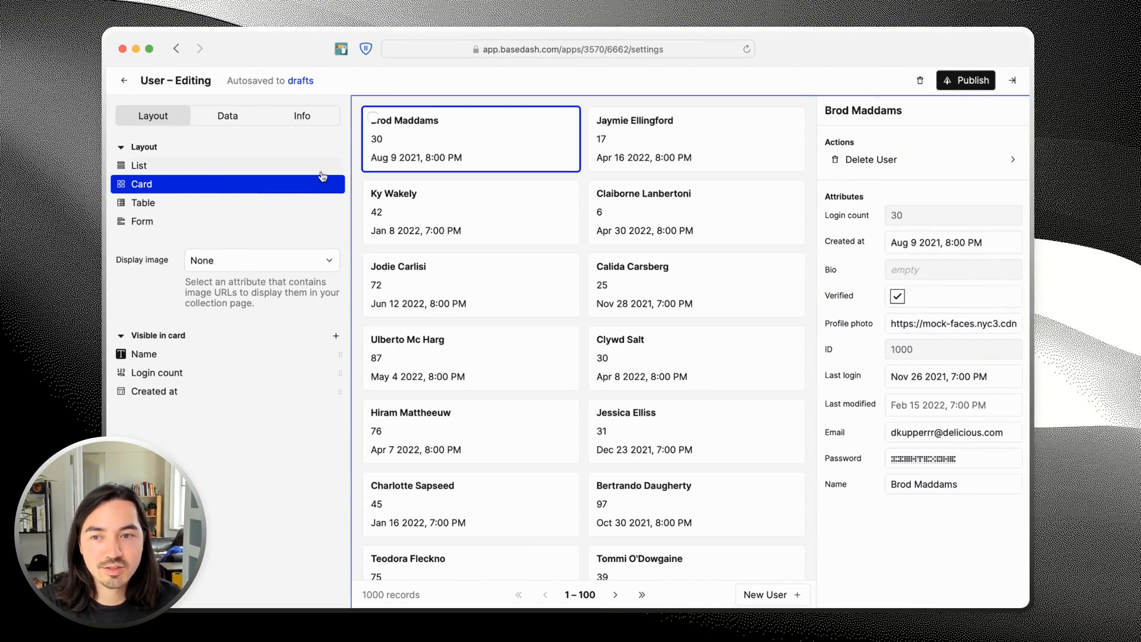
{"action": "left_click", "coordinate": [255, 204]}
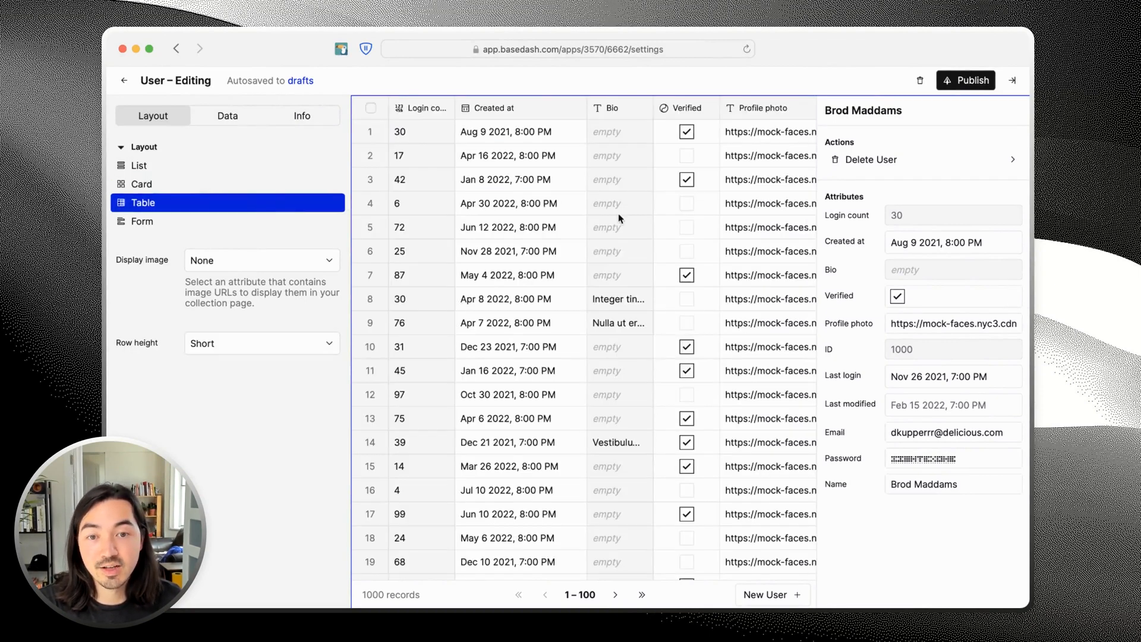
{"action": "scroll", "coordinate": [623, 219], "scroll_direction": "right", "scroll_amount": 5}
{"action": "scroll", "coordinate": [618, 219], "scroll_direction": "left", "scroll_amount": 5}
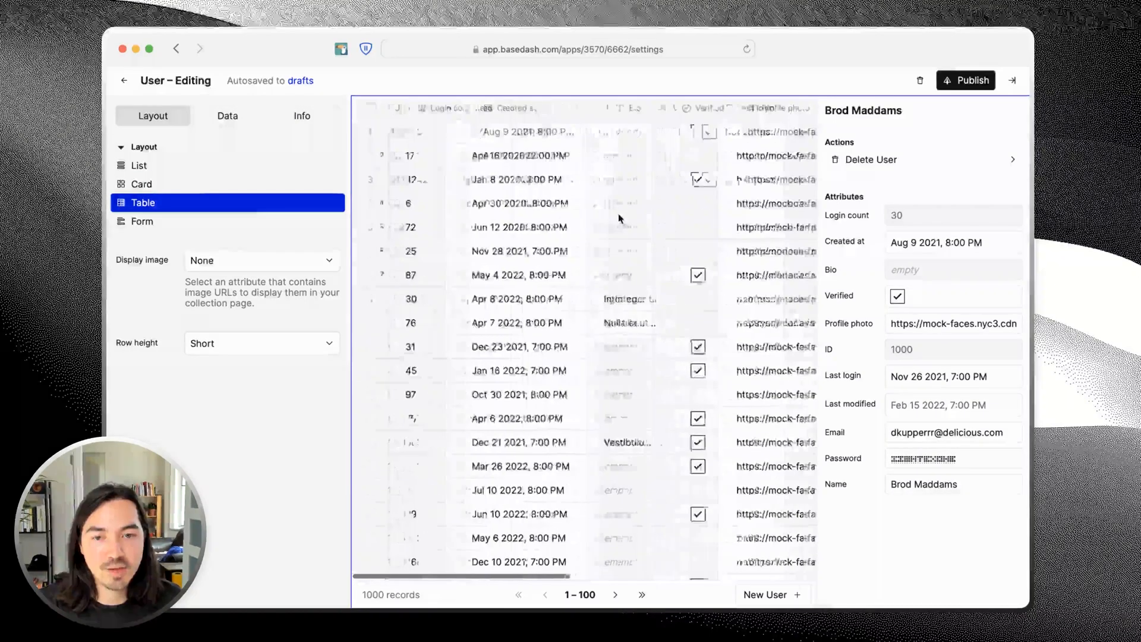
{"action": "left_click", "coordinate": [216, 167]}
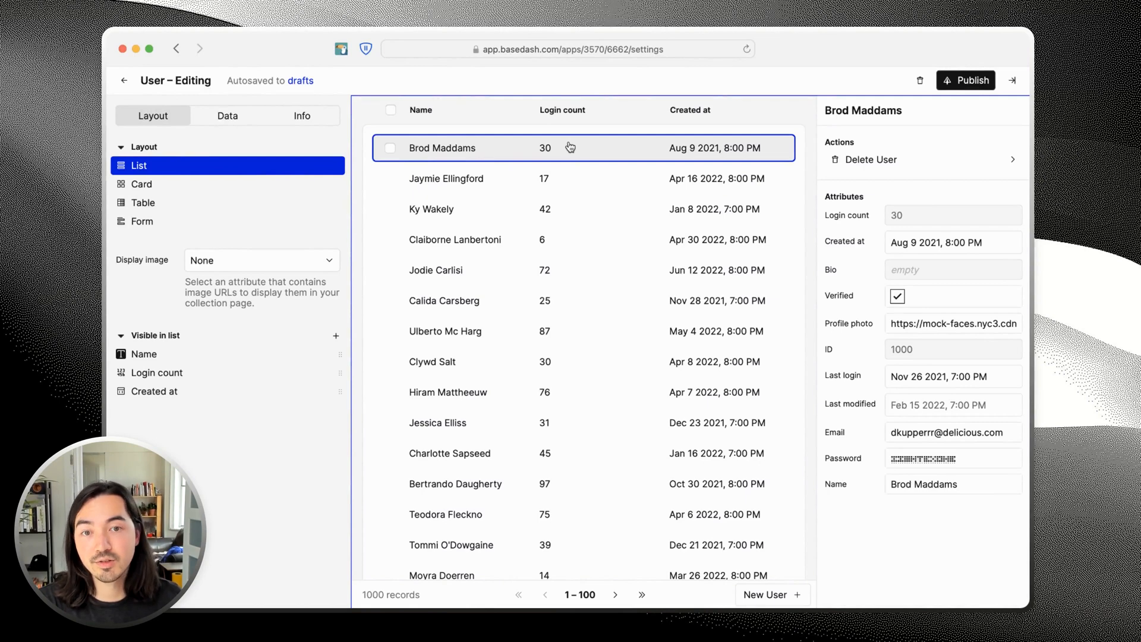
Step: Set the Created at date of the third user record in the list to January 9, 2022
{"action": "left_click", "coordinate": [469, 211]}
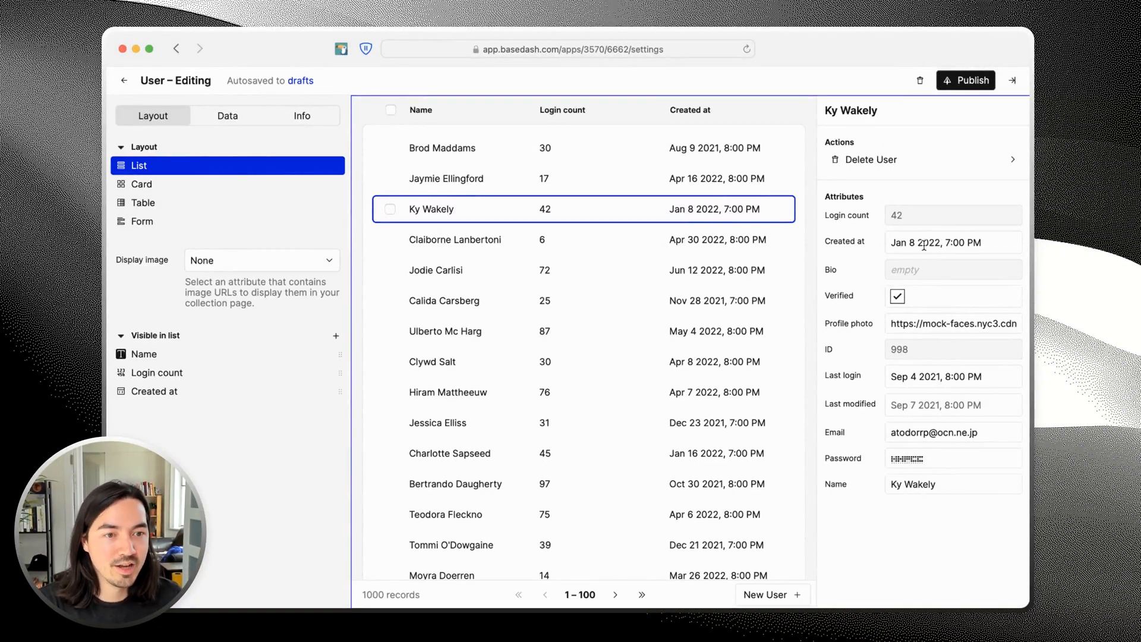
{"action": "left_click", "coordinate": [947, 243]}
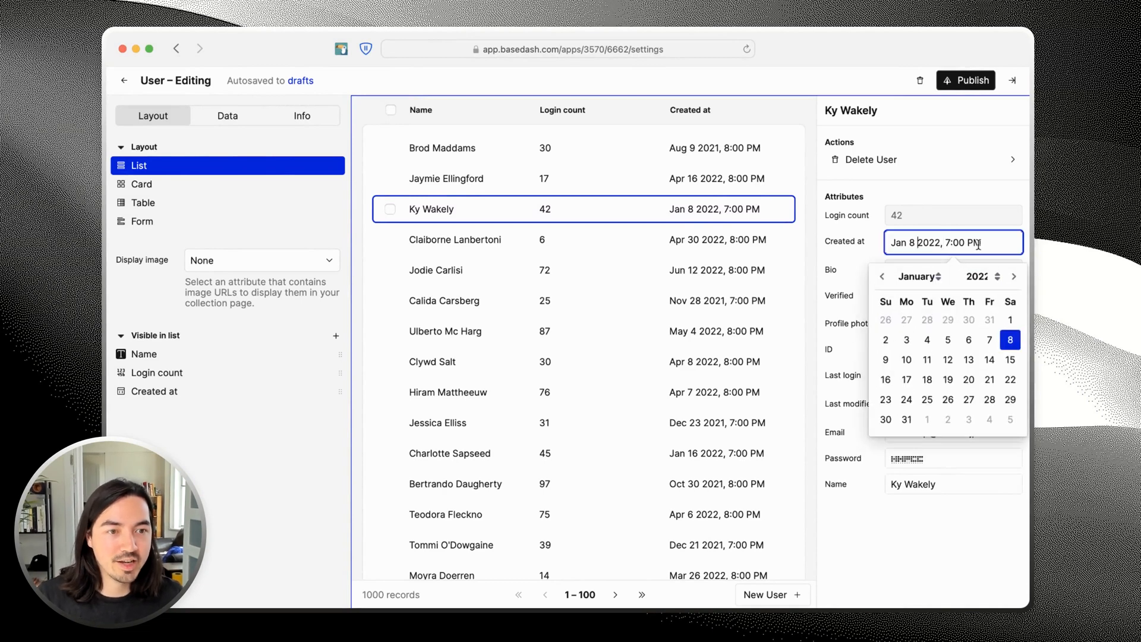
{"action": "left_click", "coordinate": [886, 359]}
{"action": "left_click", "coordinate": [748, 221]}
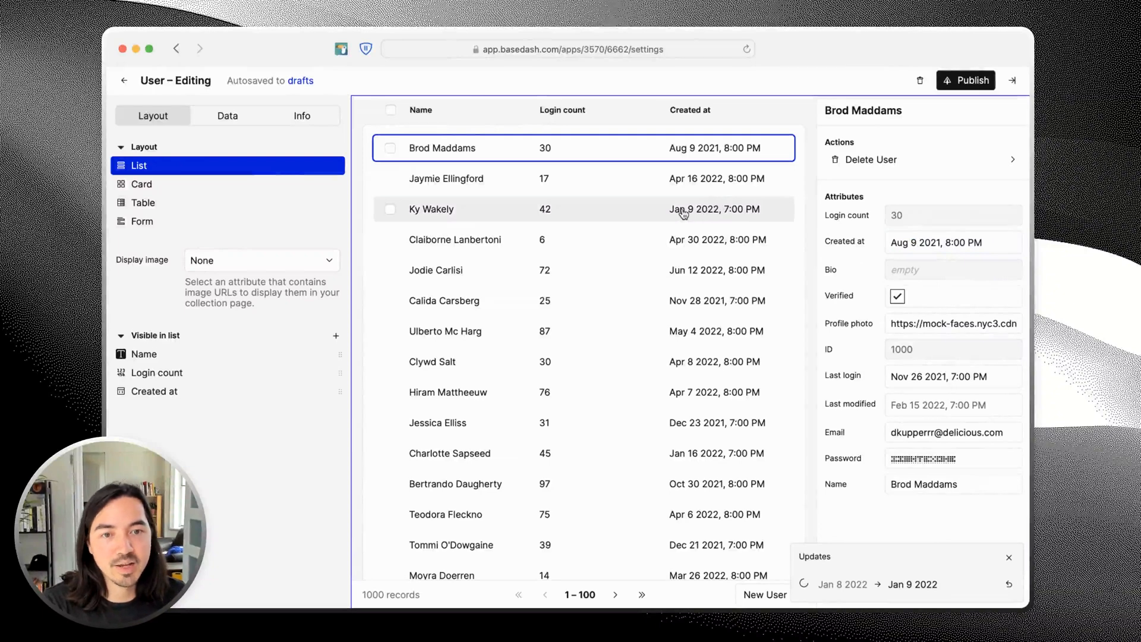
{"action": "left_click", "coordinate": [596, 208]}
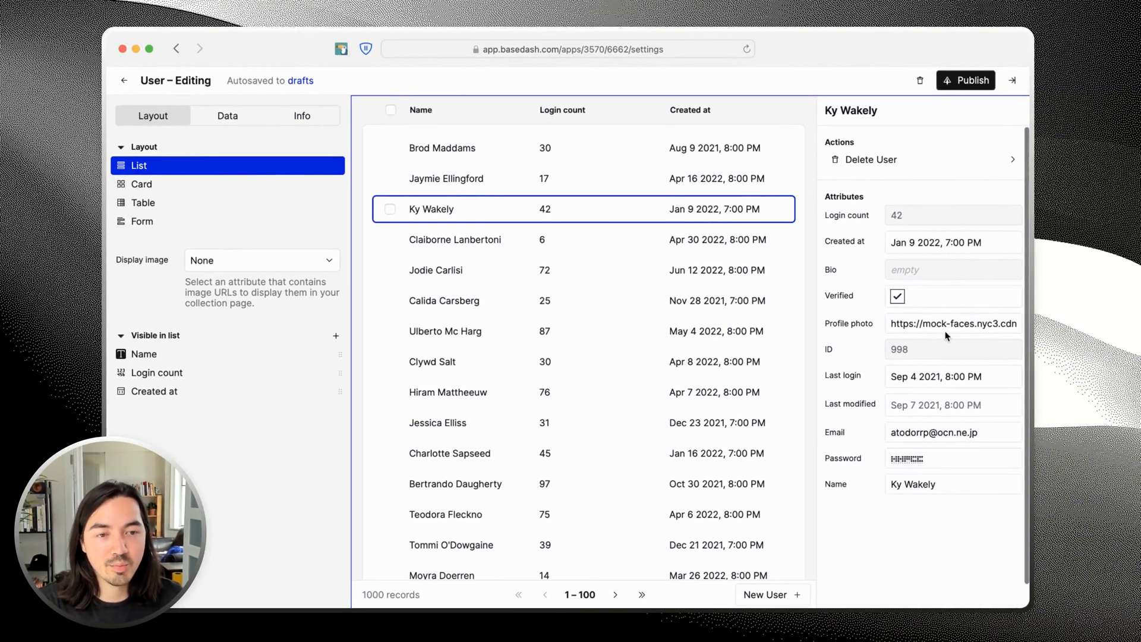
Step: Use the Profile photo attribute as the list's display image and open the seventh user's record
{"action": "left_click", "coordinate": [259, 267]}
{"action": "left_click", "coordinate": [259, 301]}
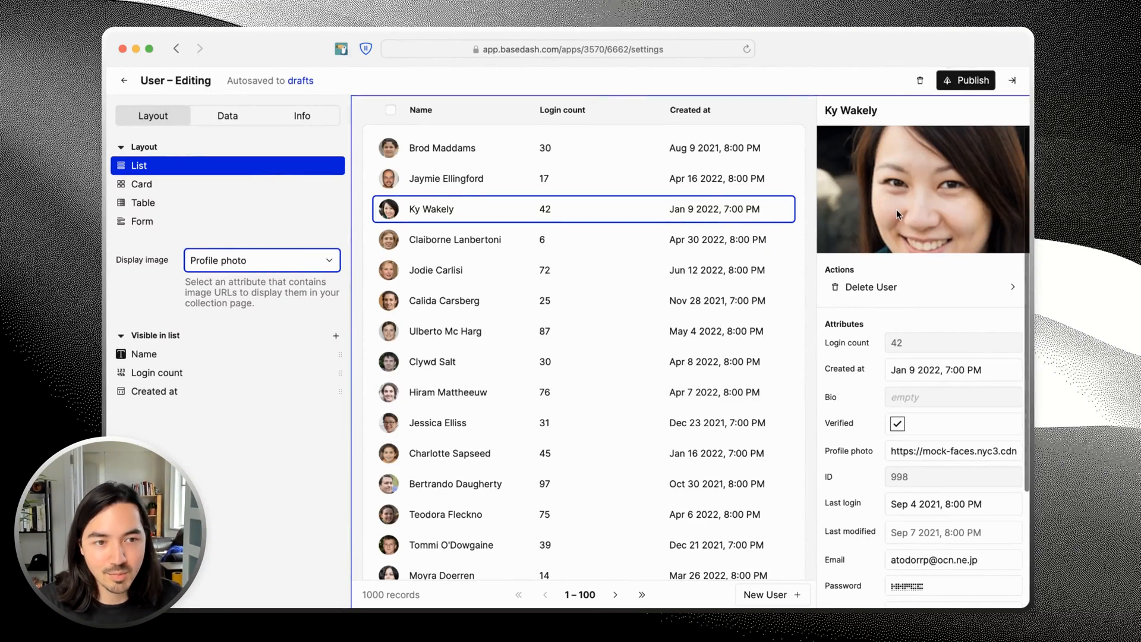
{"action": "left_click", "coordinate": [491, 331]}
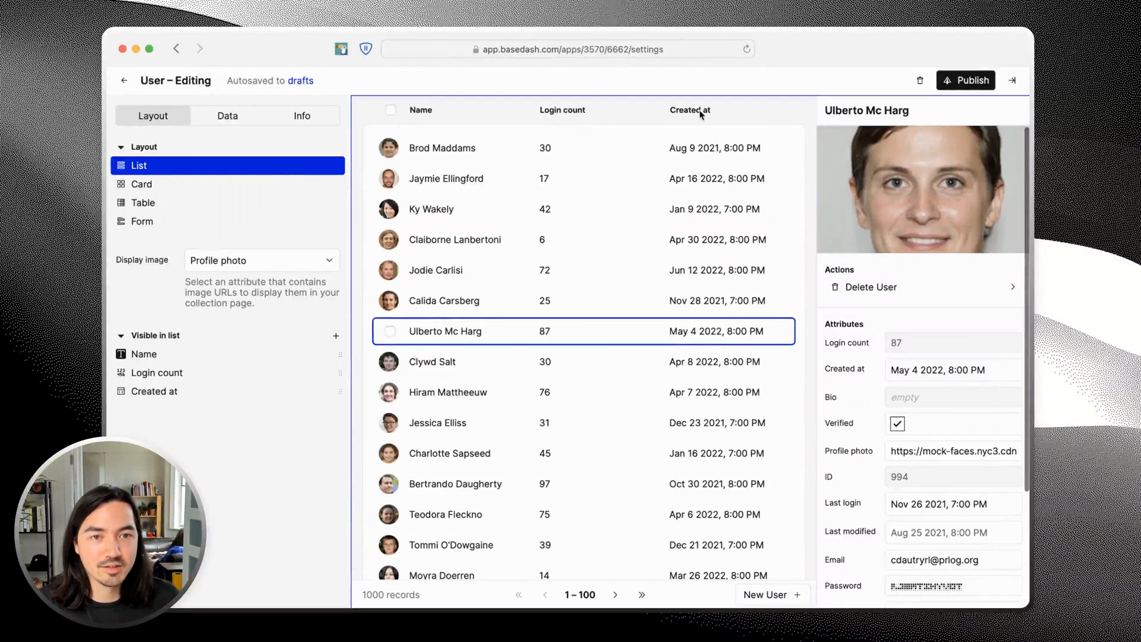
Step: Add Email to the attributes visible in the list and remove Login count from them
{"action": "left_click", "coordinate": [336, 336]}
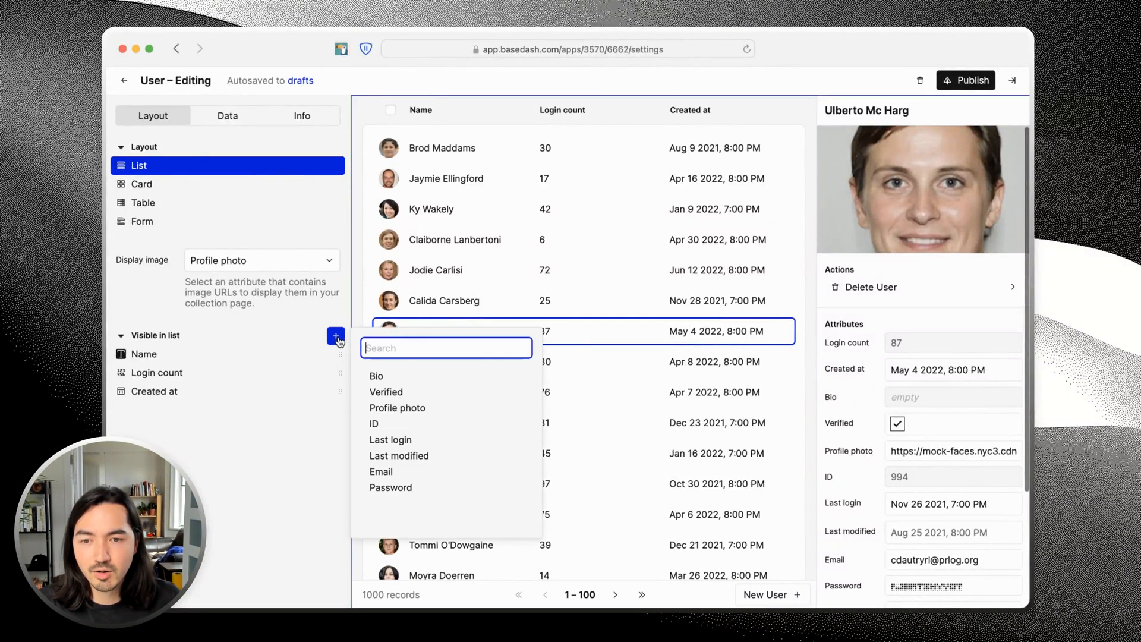
{"action": "left_click", "coordinate": [407, 474]}
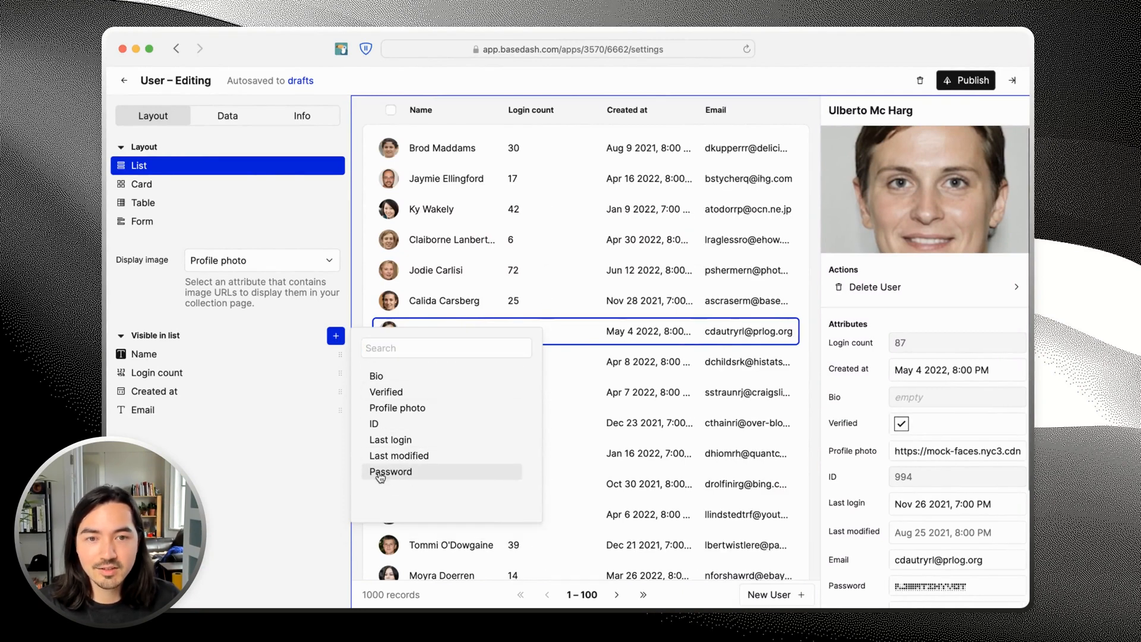
{"action": "left_click", "coordinate": [271, 482]}
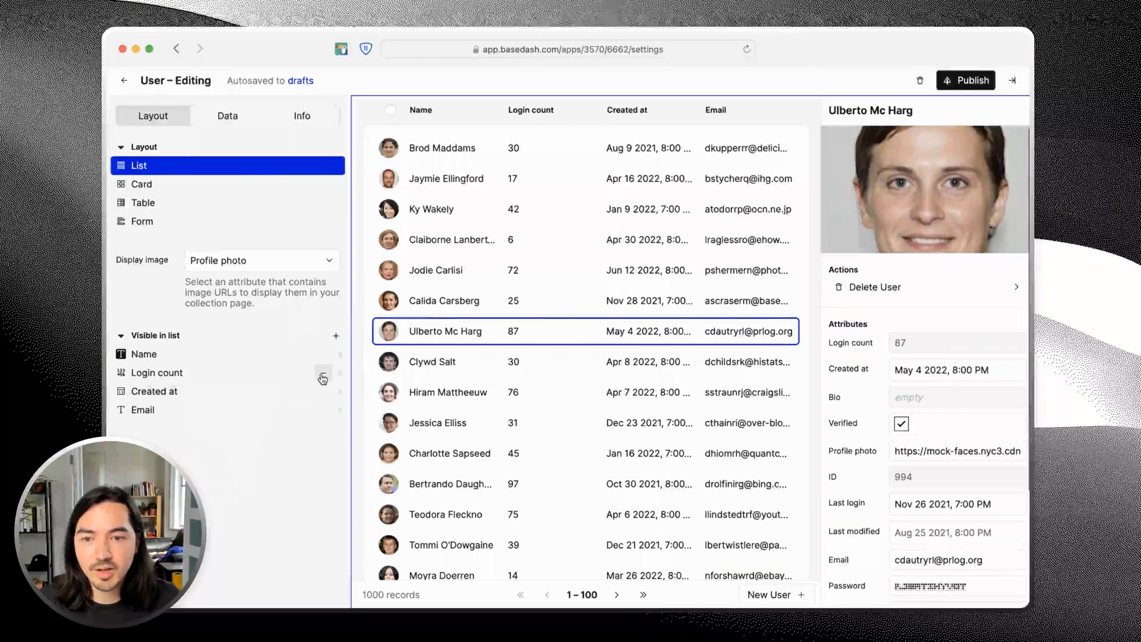
{"action": "left_click", "coordinate": [323, 376]}
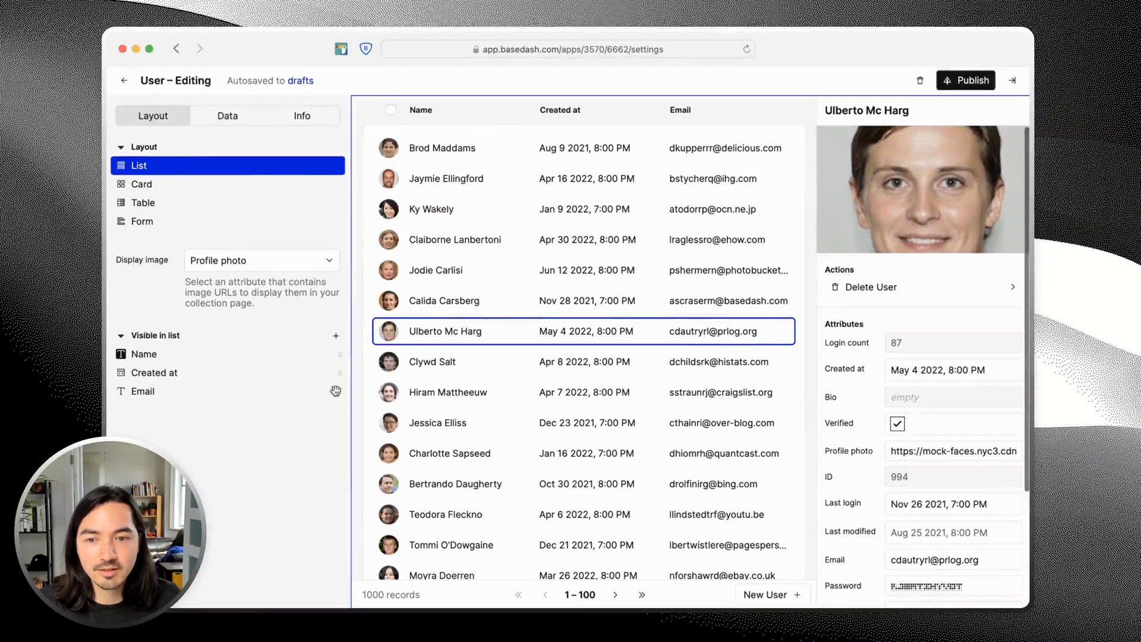
Step: Reorder the visible attributes so Email comes before Created at, and look through the sixth user's record details
{"action": "left_click_drag", "start_coordinate": [340, 391], "coordinate": [338, 372]}
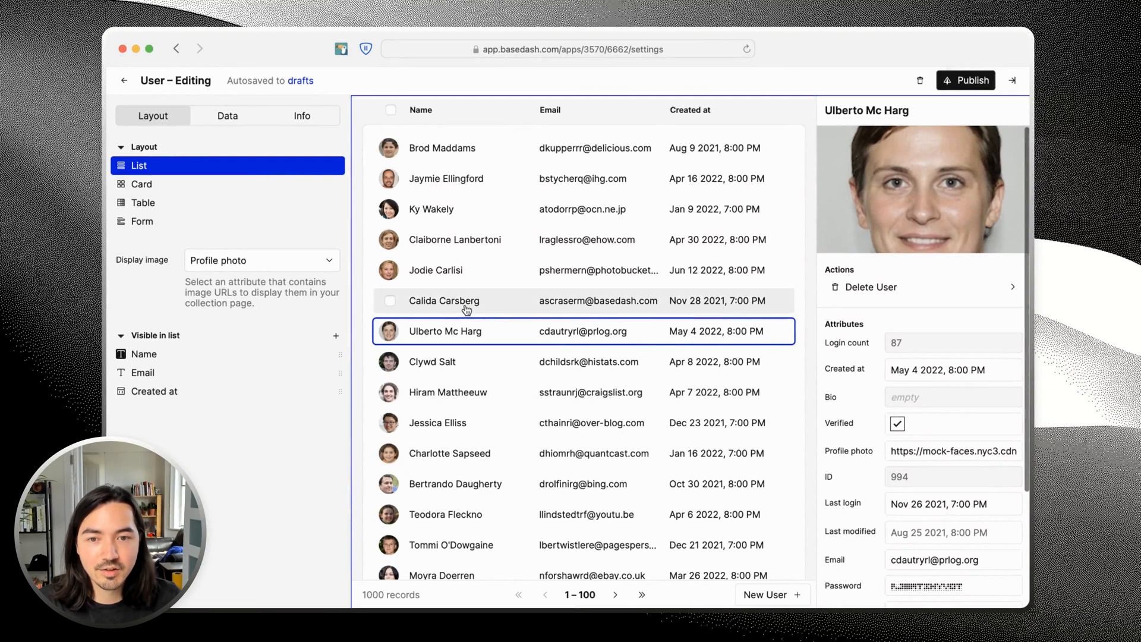
{"action": "left_click", "coordinate": [653, 300]}
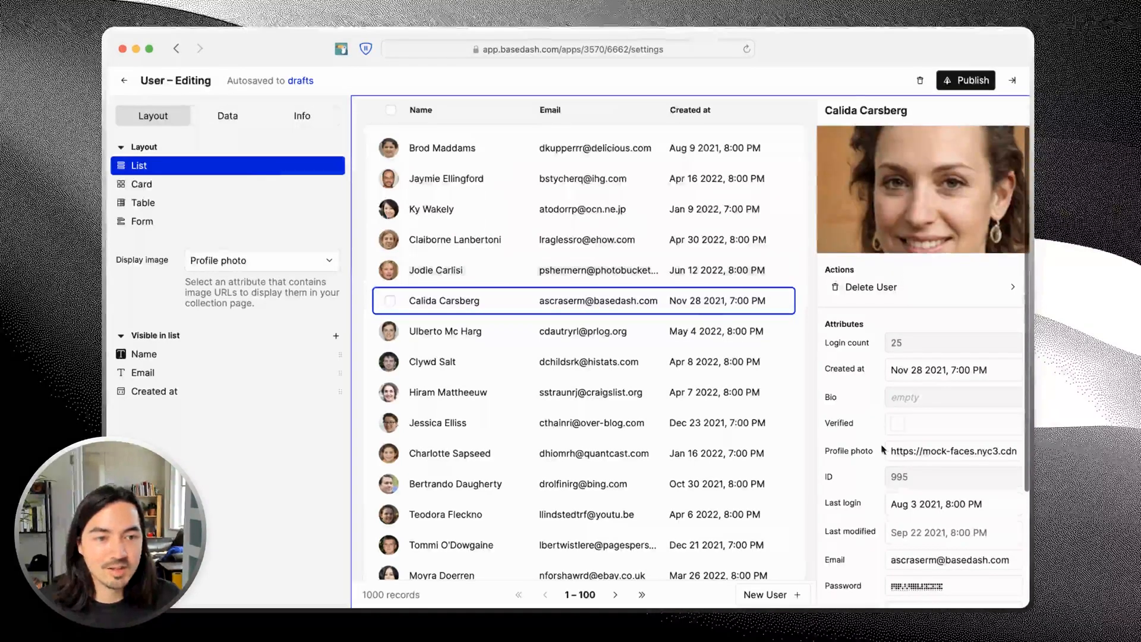
{"action": "scroll", "coordinate": [900, 279], "scroll_direction": "down", "scroll_amount": 3}
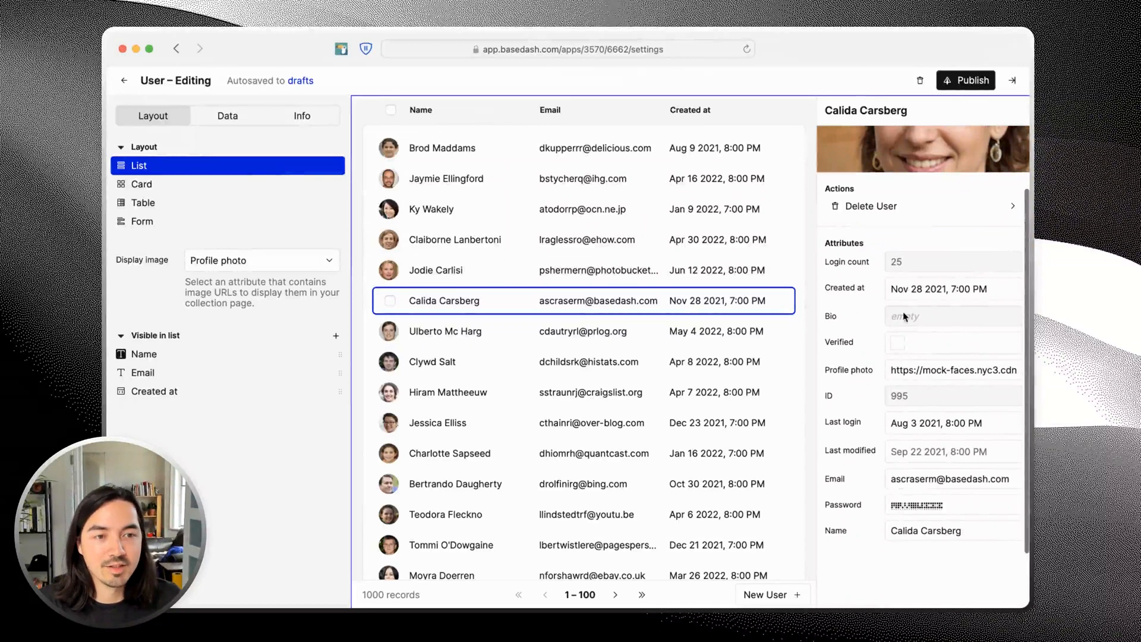
{"action": "scroll", "coordinate": [903, 311], "scroll_direction": "up", "scroll_amount": 3}
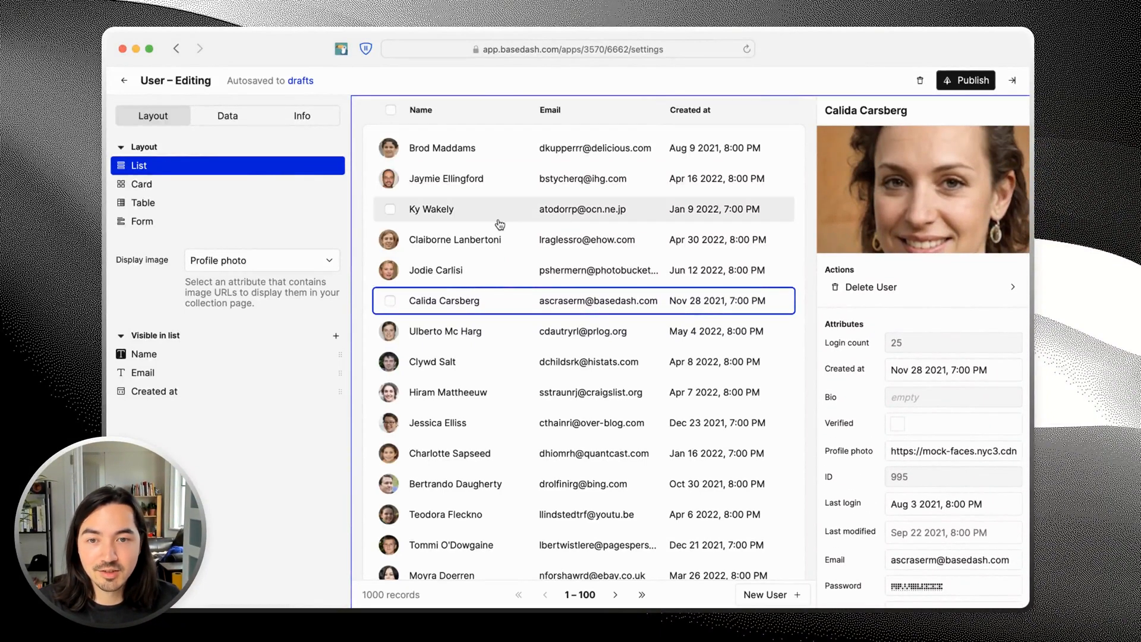
Step: Add a data filter that limits the User page to records where Verified is true
{"action": "left_click", "coordinate": [228, 126]}
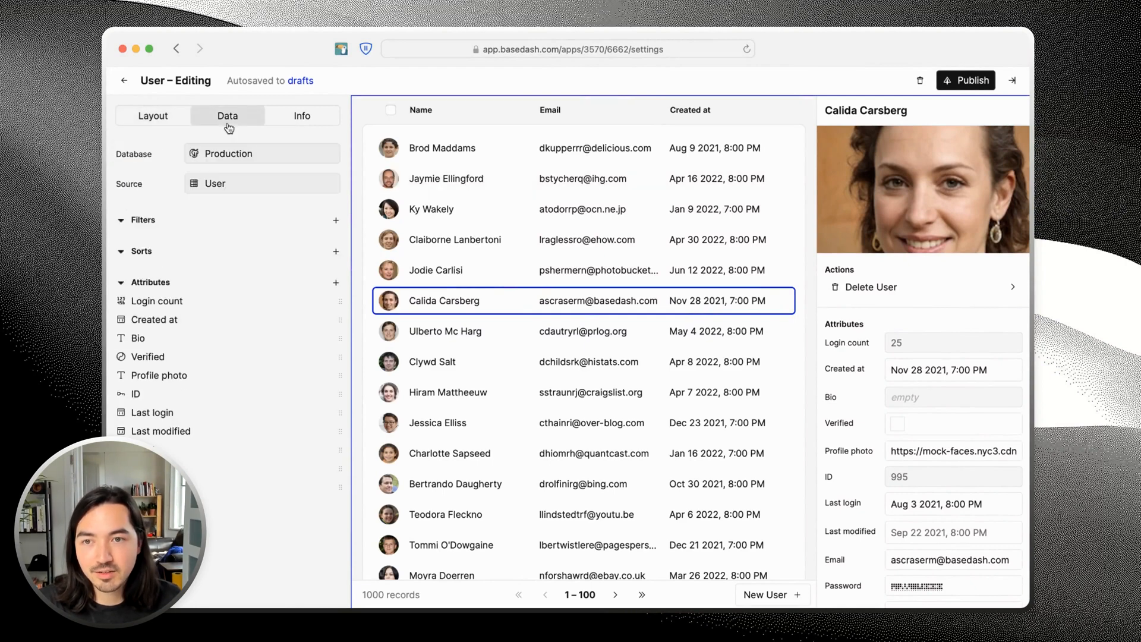
{"action": "scroll", "coordinate": [244, 181], "scroll_direction": "down", "scroll_amount": 1}
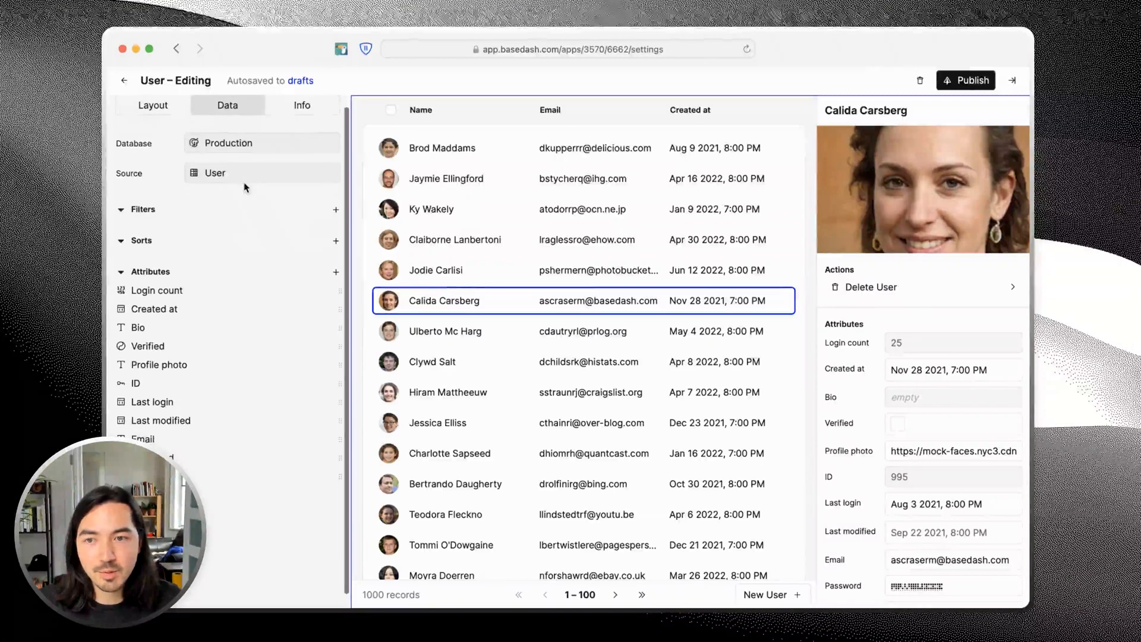
{"action": "left_click", "coordinate": [336, 209]}
{"action": "left_click", "coordinate": [392, 238]}
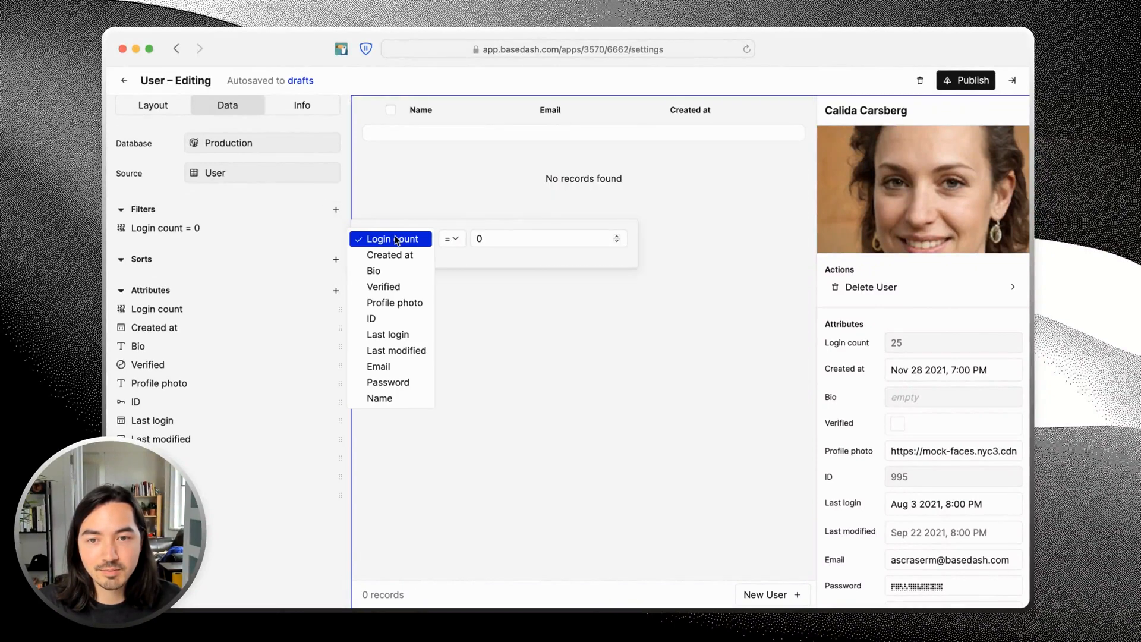
{"action": "left_click", "coordinate": [408, 285]}
{"action": "left_click", "coordinate": [414, 277]}
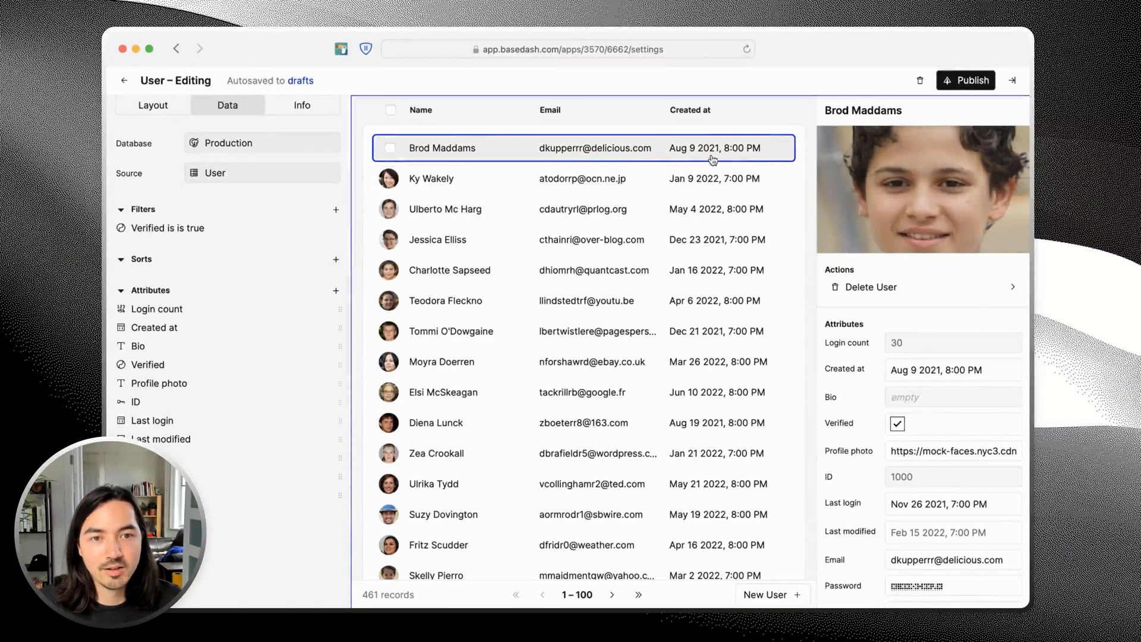
Step: Sort the user records by Created at with newest first, and open the third and sixth records in the list
{"action": "left_click", "coordinate": [336, 262]}
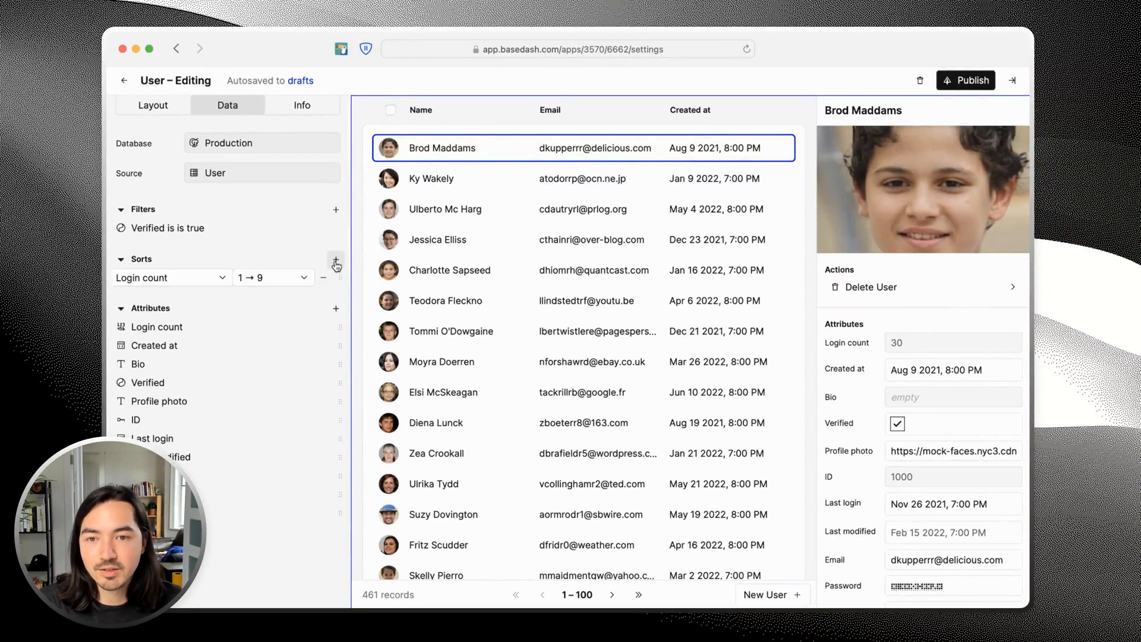
{"action": "left_click", "coordinate": [205, 279]}
{"action": "left_click", "coordinate": [188, 292]}
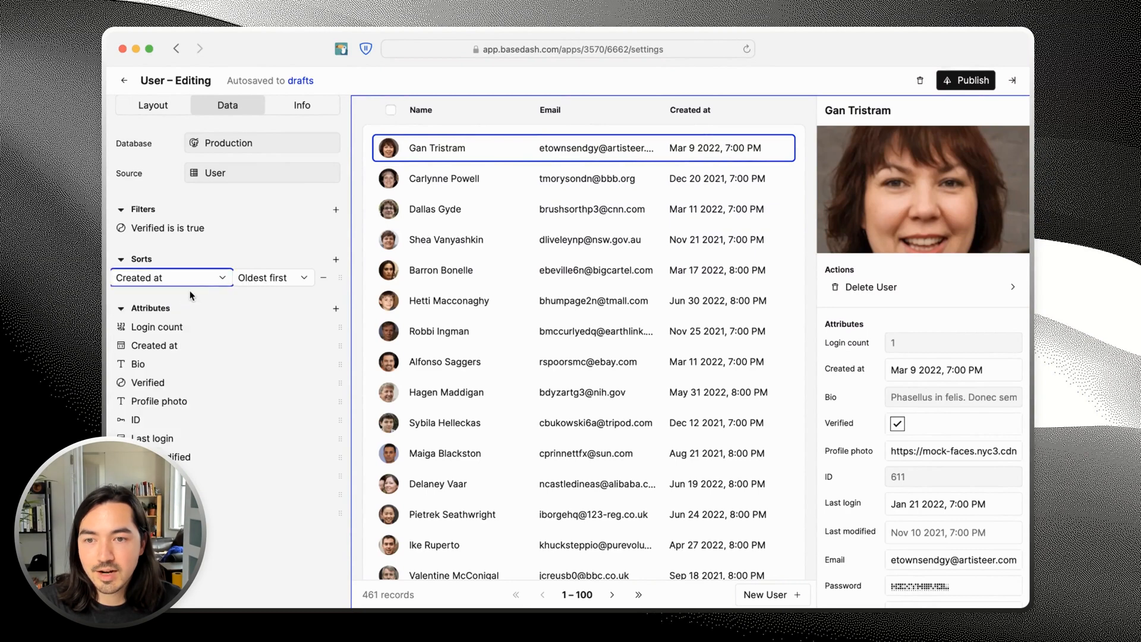
{"action": "left_click", "coordinate": [266, 278]}
{"action": "left_click", "coordinate": [266, 296]}
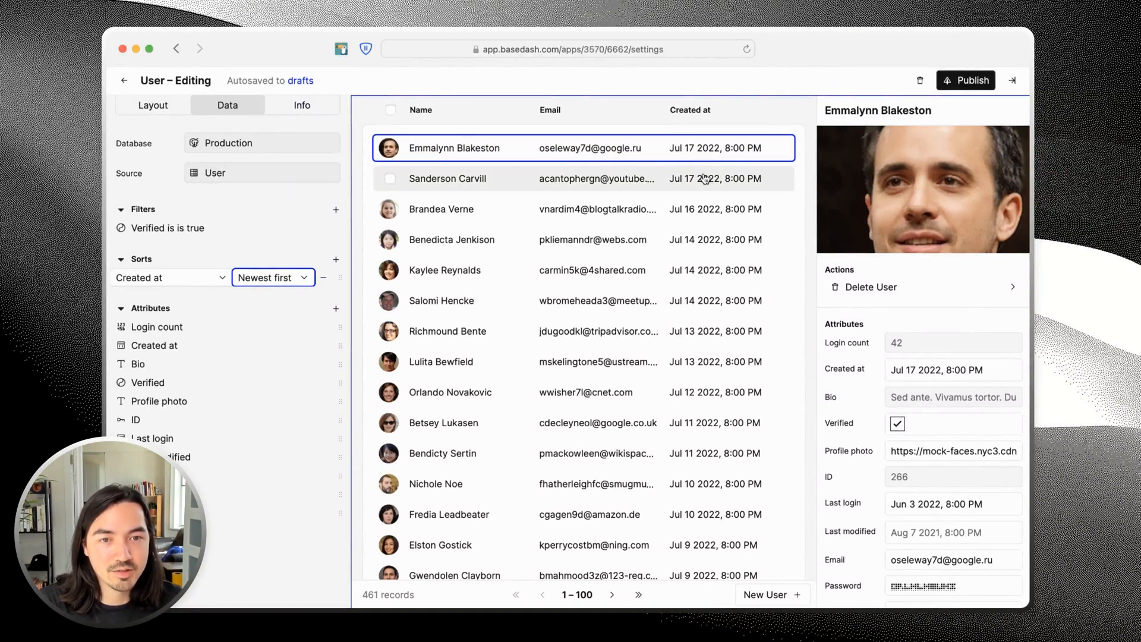
{"action": "left_click", "coordinate": [713, 215]}
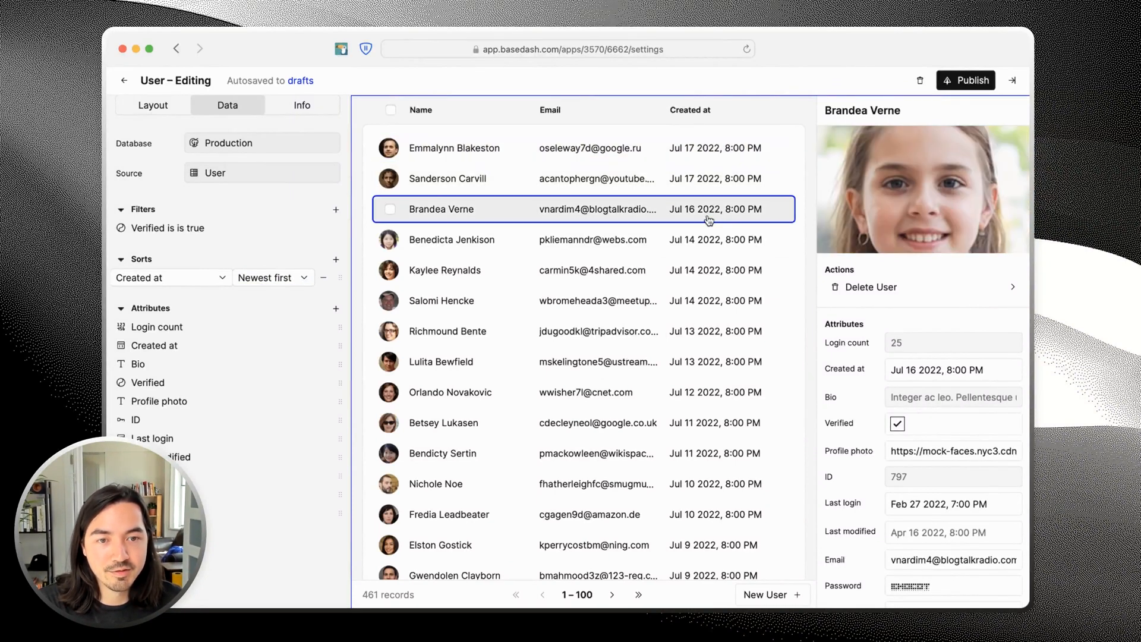
{"action": "left_click", "coordinate": [711, 307]}
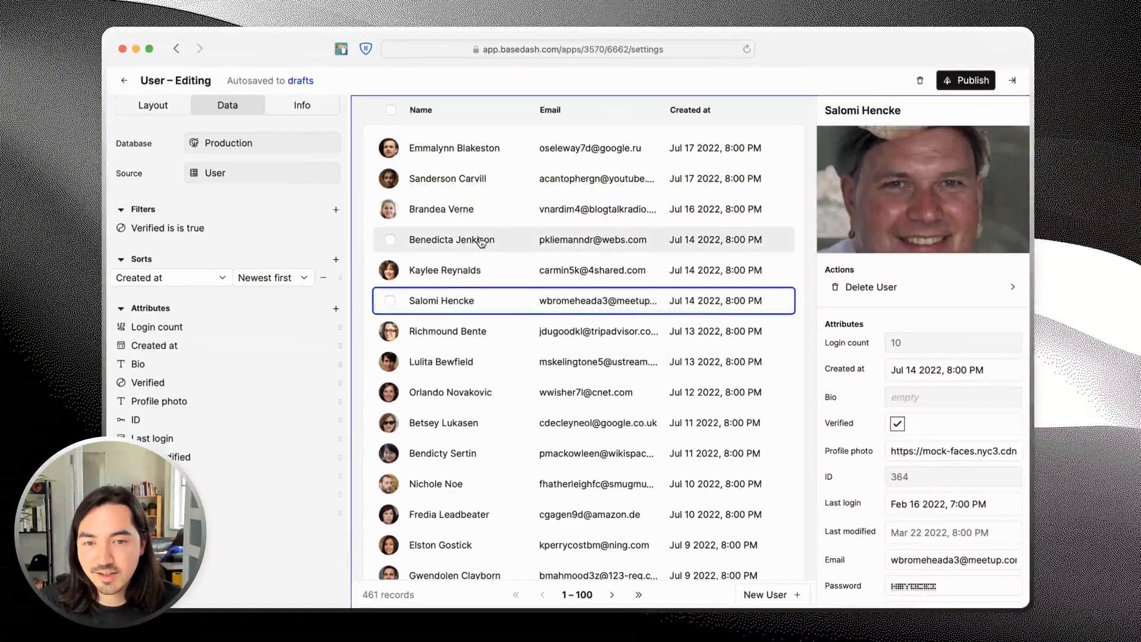
Step: Rename the page as "User dashboard" and publish it
{"action": "left_click", "coordinate": [296, 109]}
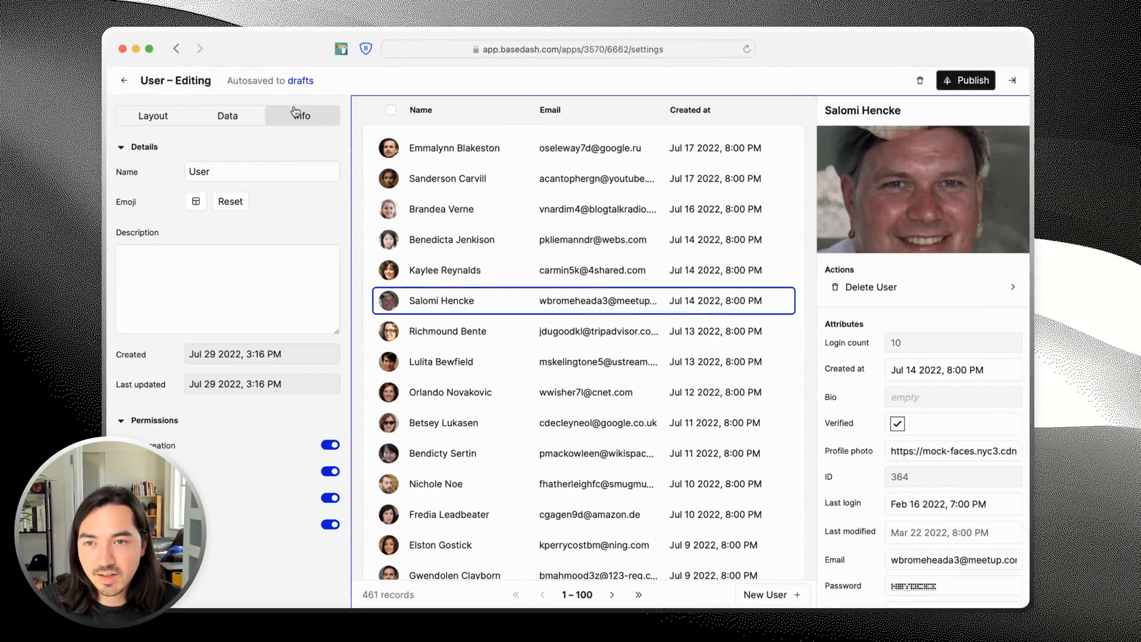
{"action": "left_click", "coordinate": [285, 166]}
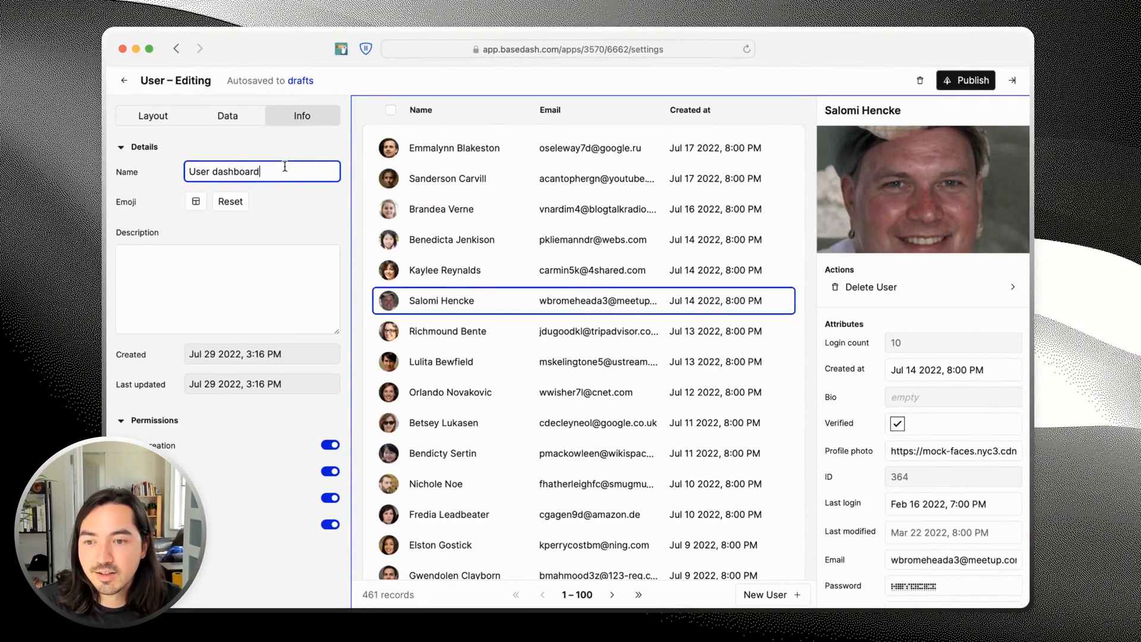
{"action": "type", "text": "dashboard"}
{"action": "left_click", "coordinate": [968, 80]}
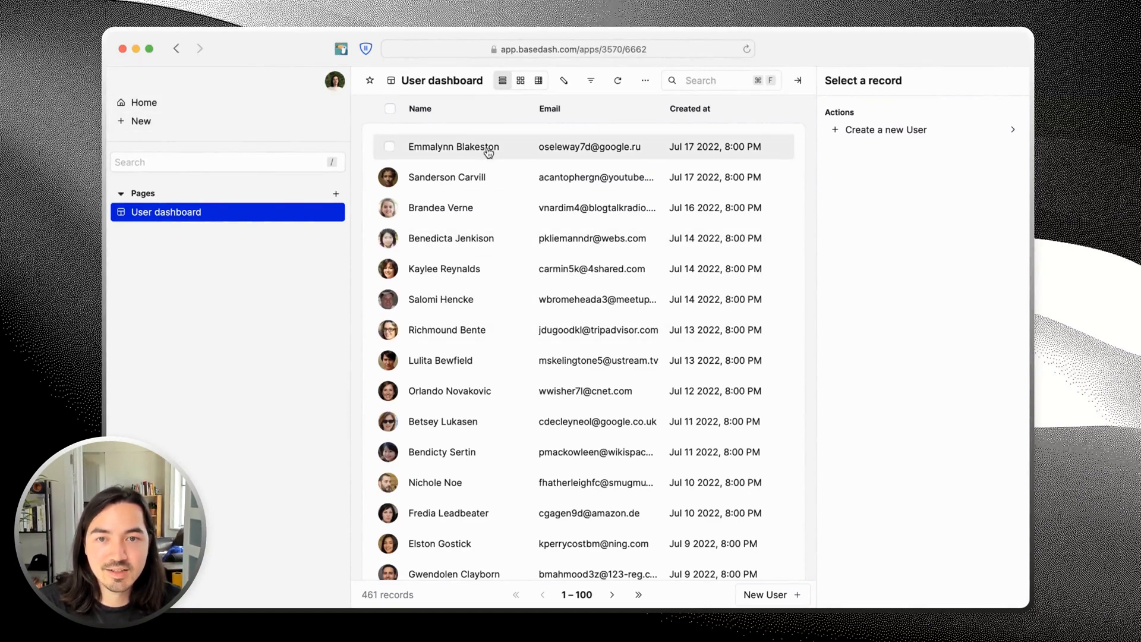
Step: Invite the listed workspace member to the Basedash app with "Can edit" permission, and return to the User dashboard page
{"action": "left_click", "coordinate": [226, 104]}
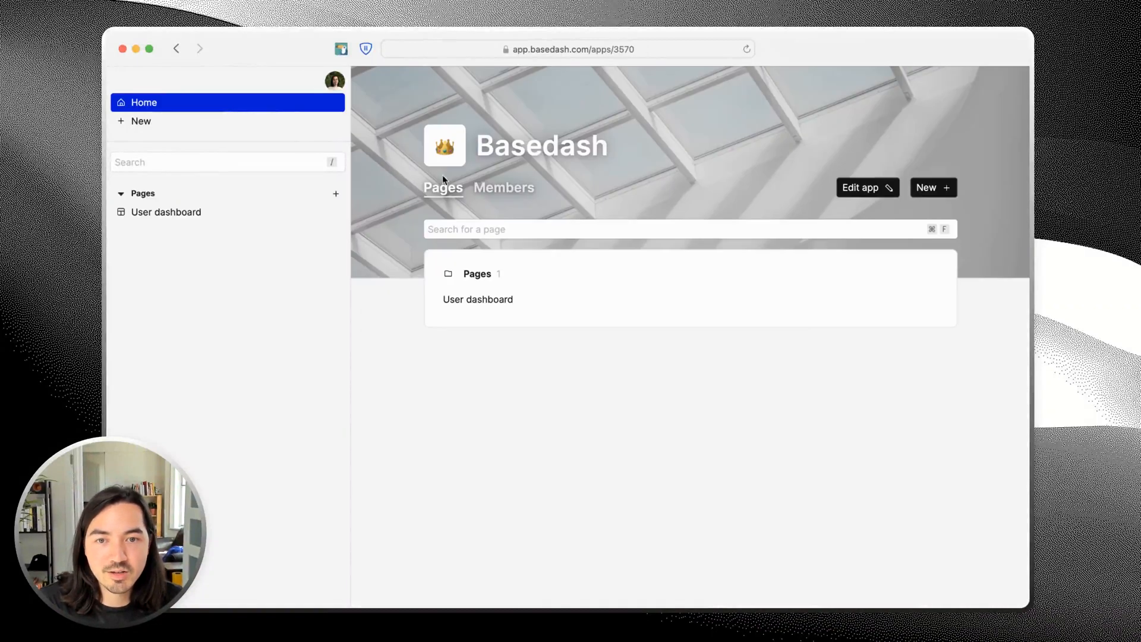
{"action": "left_click", "coordinate": [524, 192]}
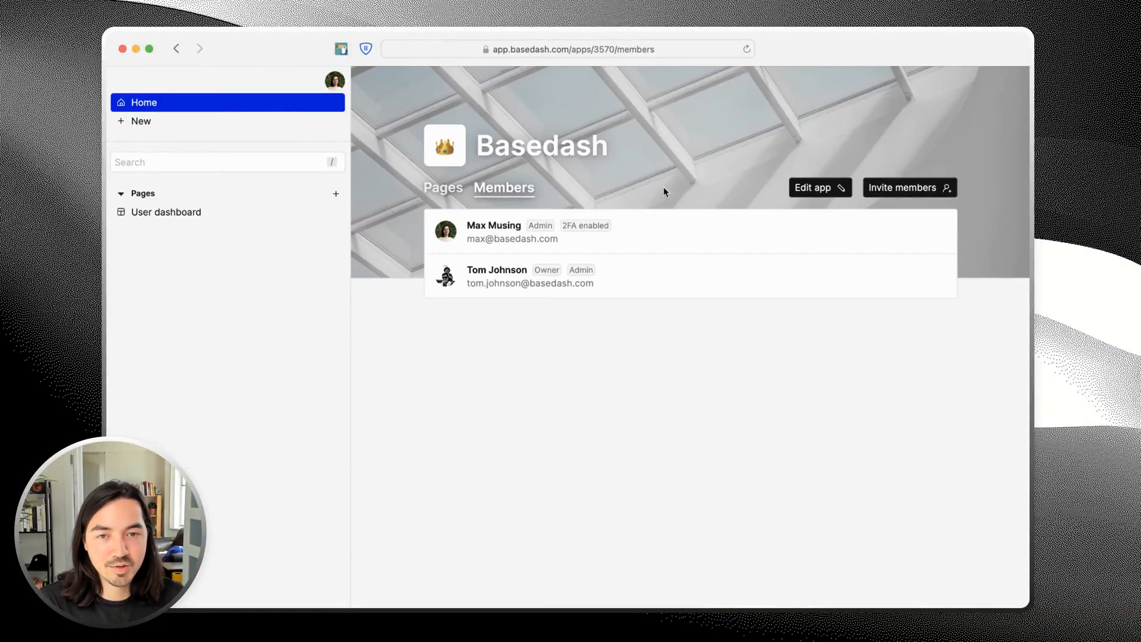
{"action": "left_click", "coordinate": [903, 187]}
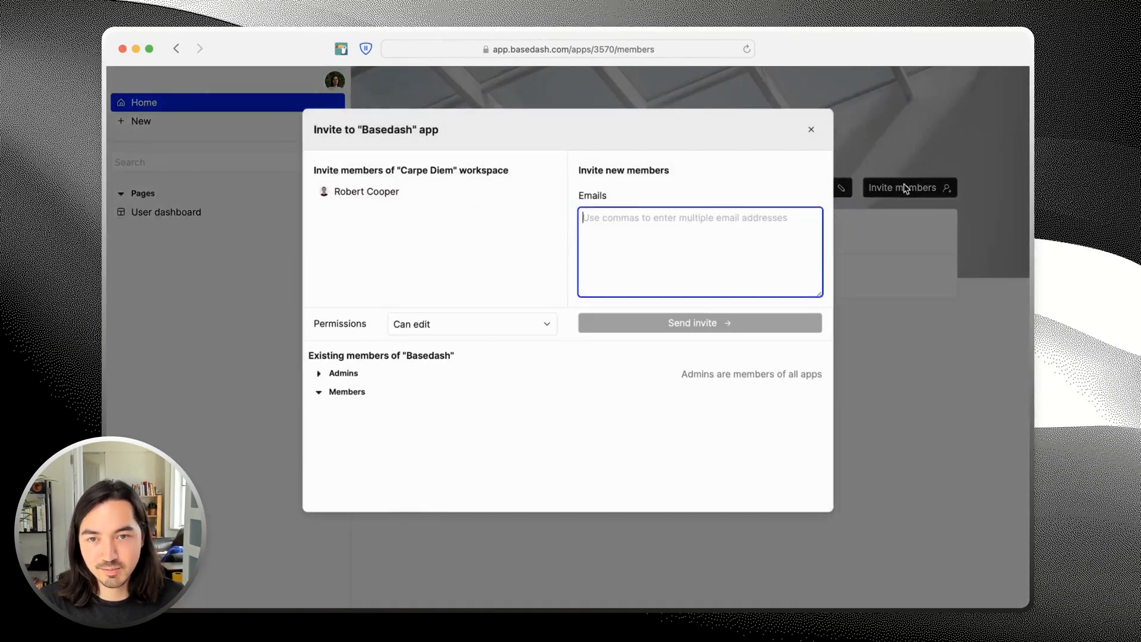
{"action": "left_click", "coordinate": [425, 196]}
{"action": "left_click", "coordinate": [615, 227]}
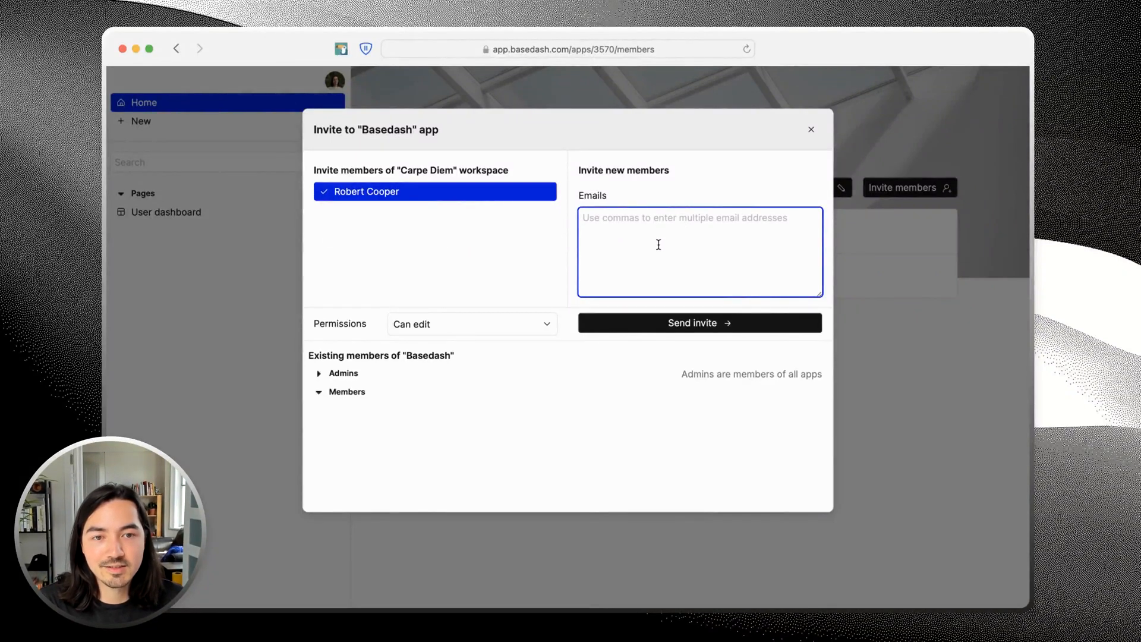
{"action": "left_click", "coordinate": [652, 321]}
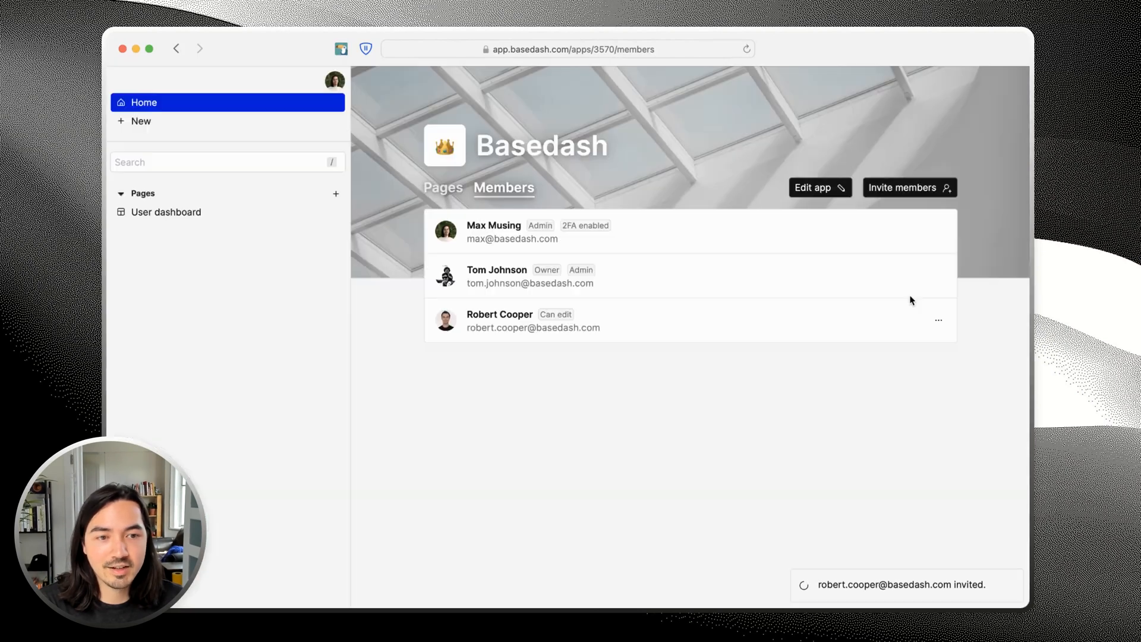
{"action": "left_click", "coordinate": [241, 214]}
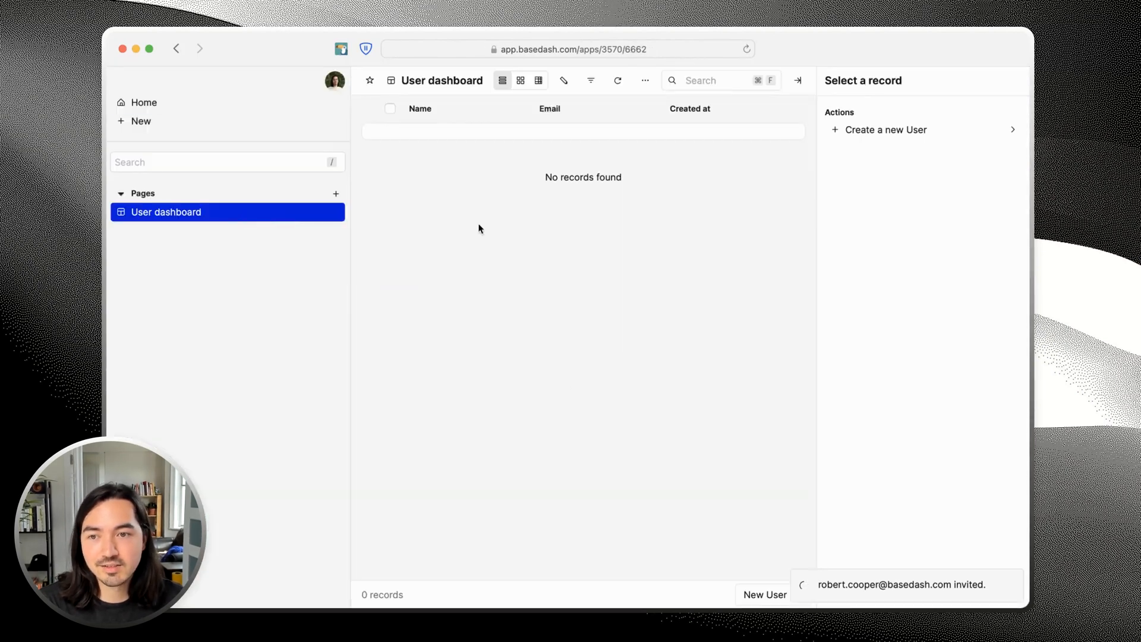